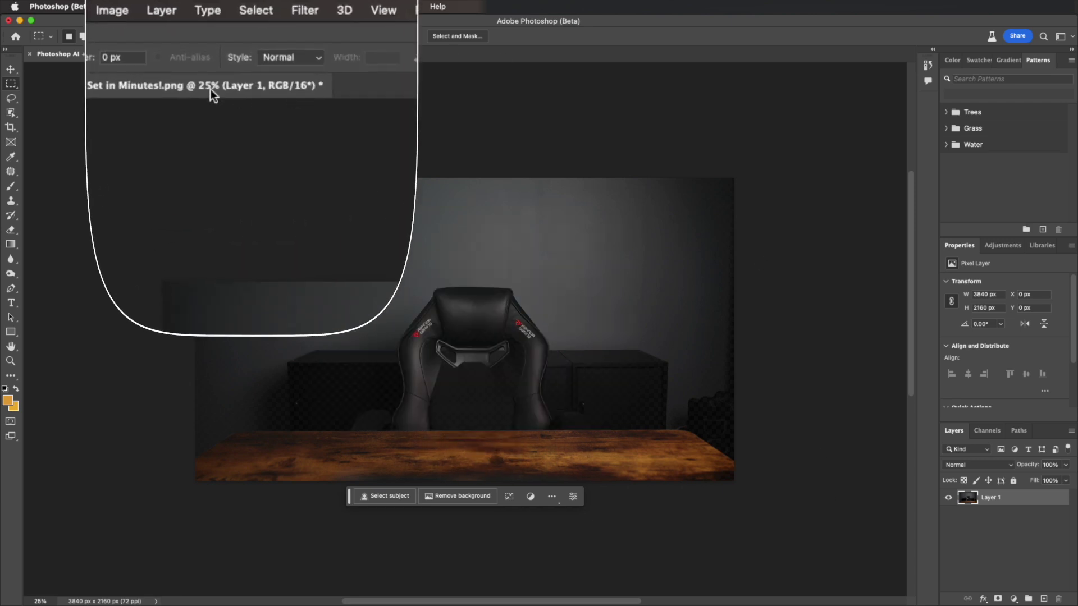
Duplicate the photo layer to create Layer 1 copy
click(163, 14)
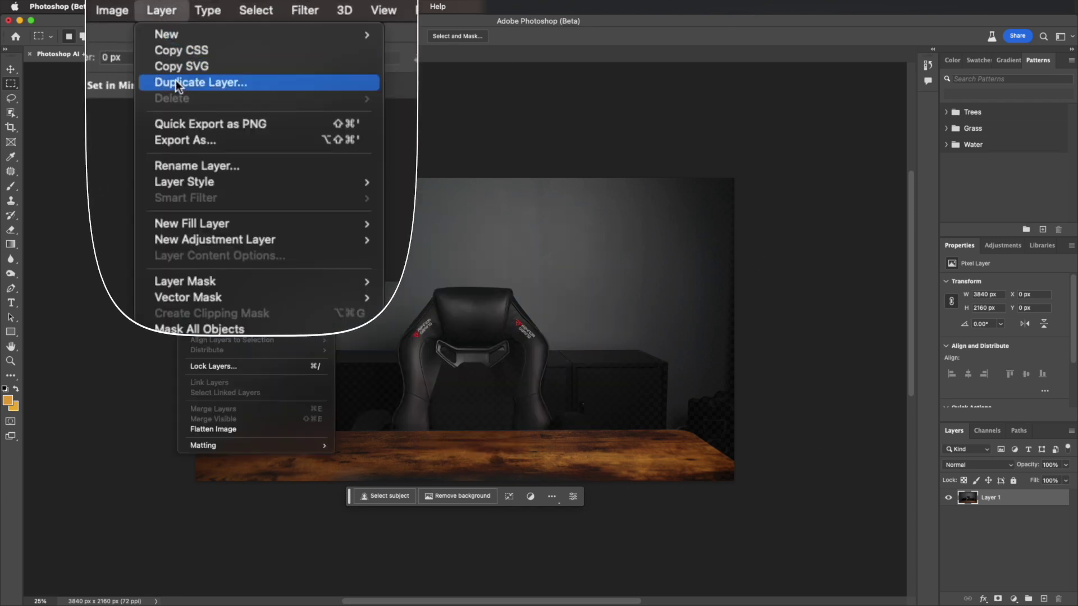
click(662, 320)
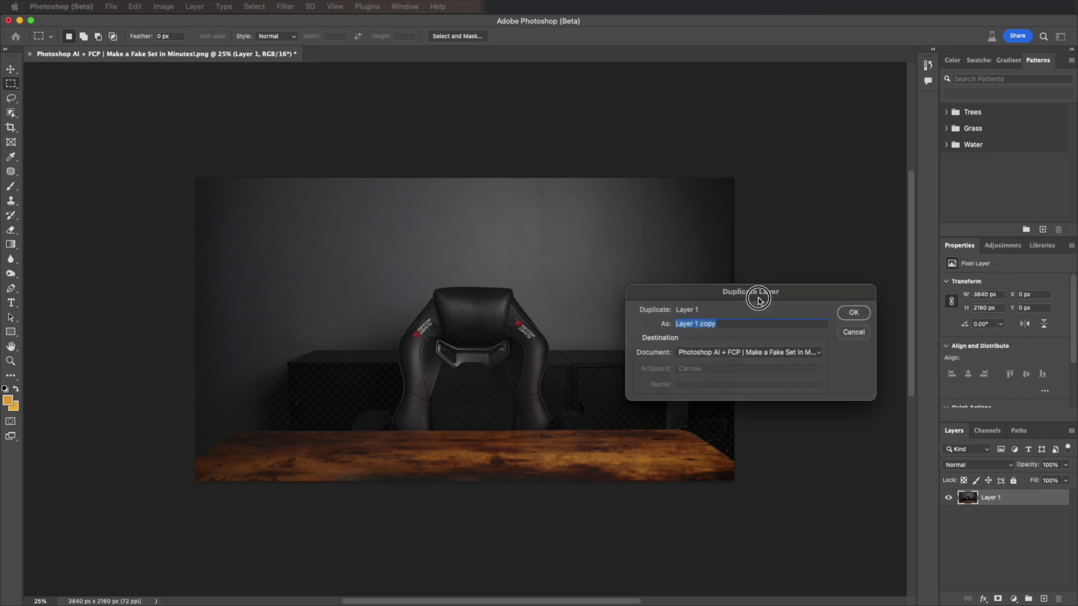
click(752, 319)
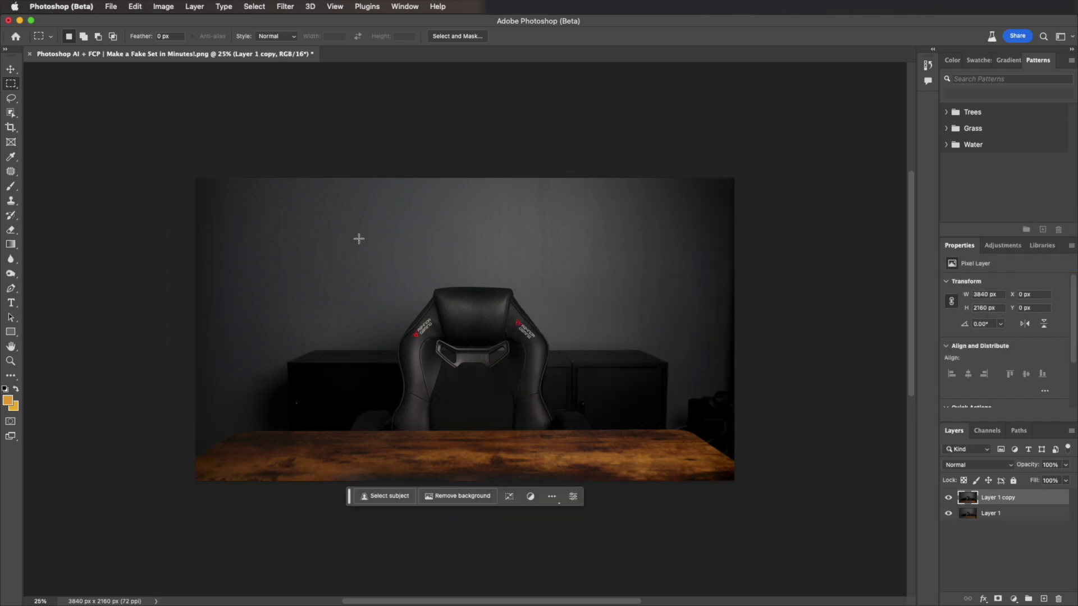
Drag the crop frame well past the photo on every side to enlarge the canvas
click(11, 127)
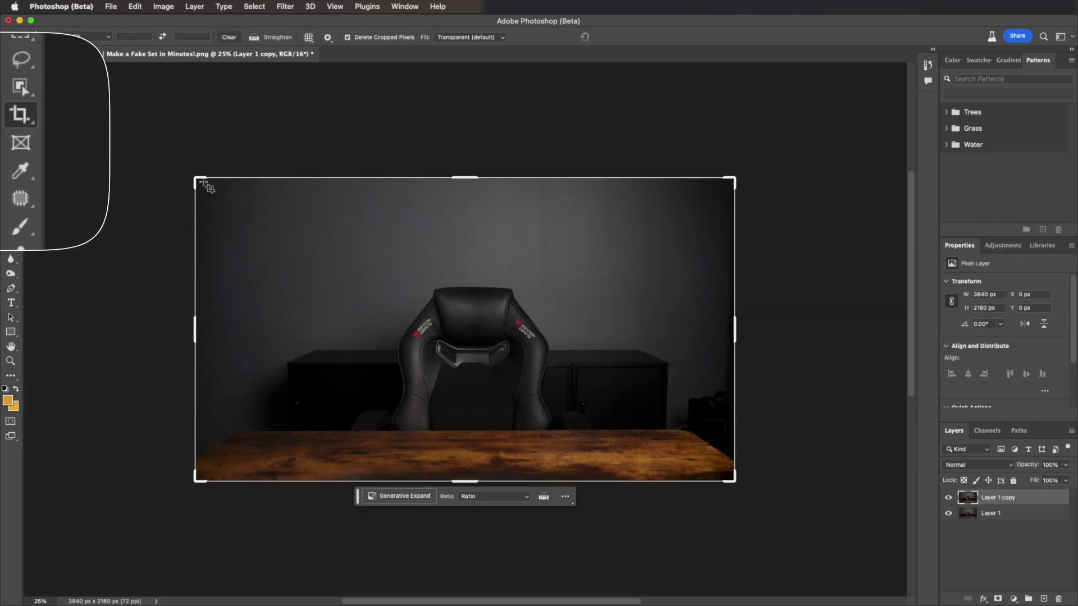
drag(200, 181, 153, 143)
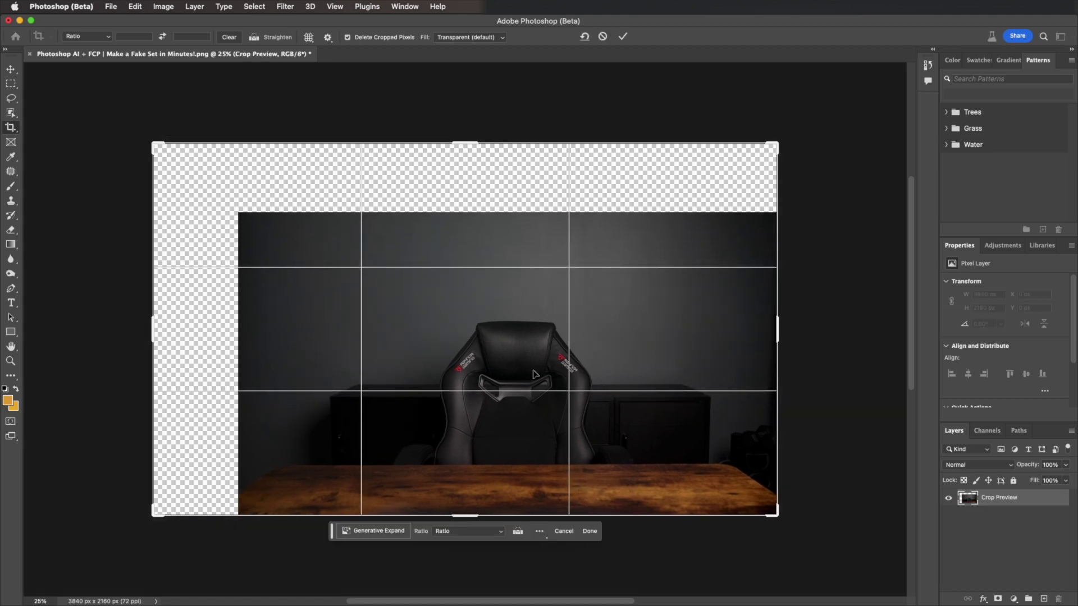
drag(777, 514, 842, 558)
drag(85, 100, 73, 76)
drag(71, 324, 62, 323)
drag(868, 328, 884, 328)
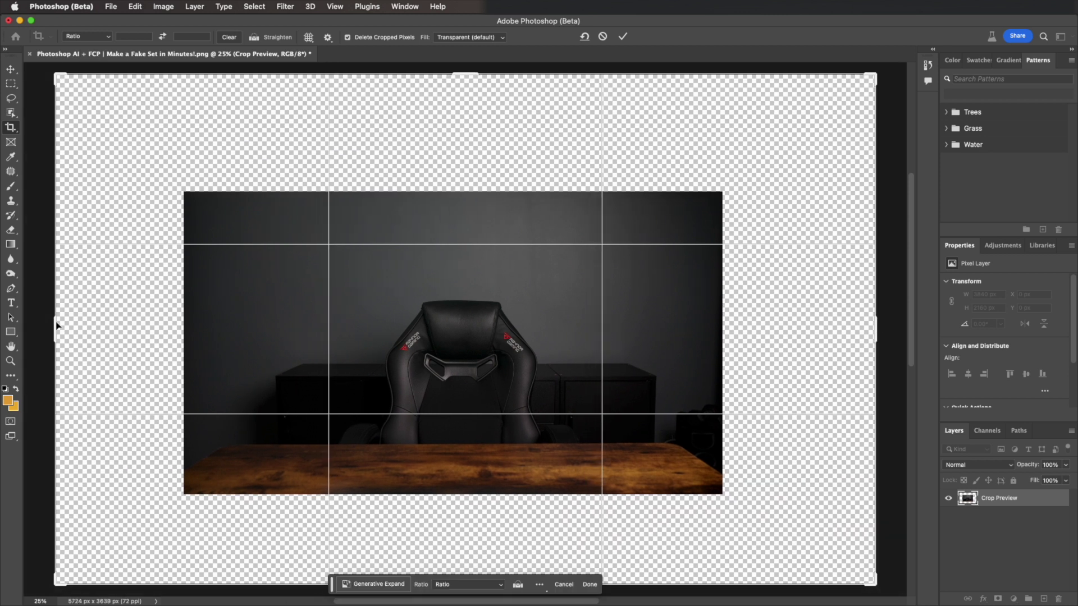
drag(58, 320, 39, 325)
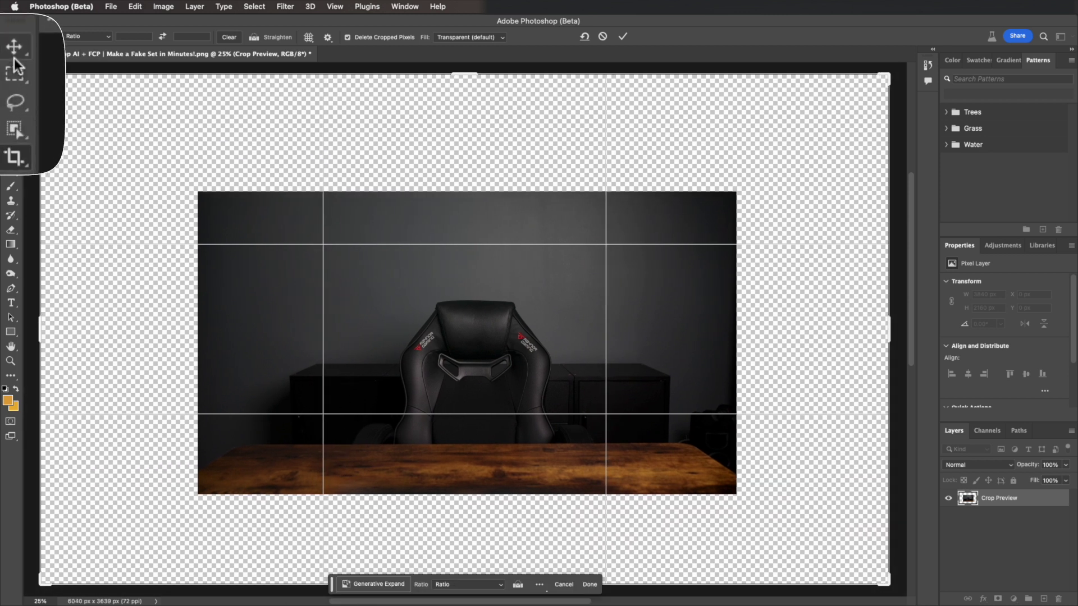
Apply the enlarged canvas and make a rectangular selection just inside the photo edges
key(Return)
key(m)
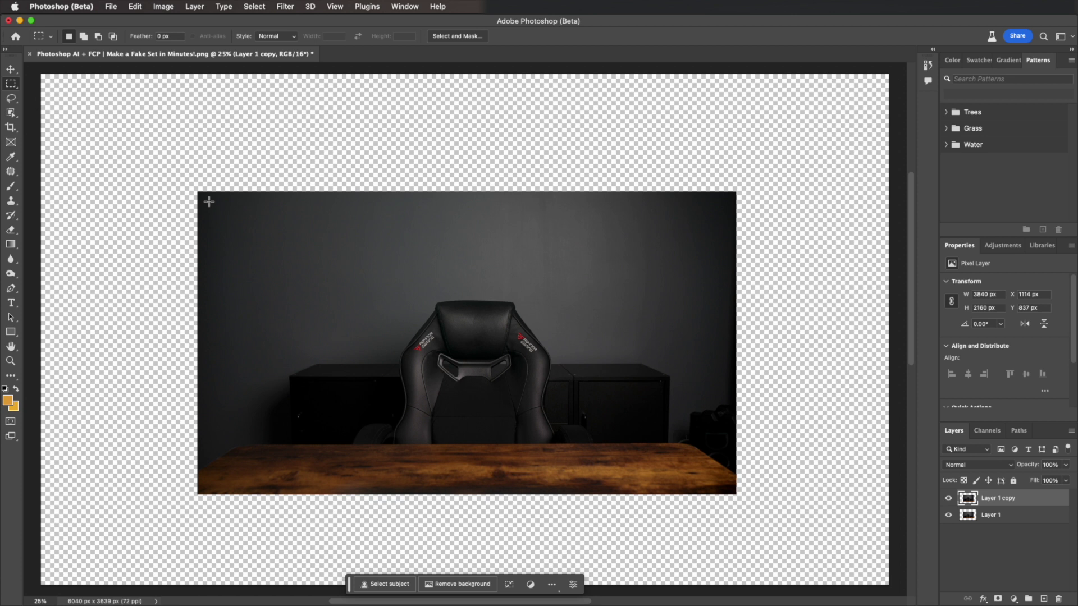
drag(209, 202, 513, 415)
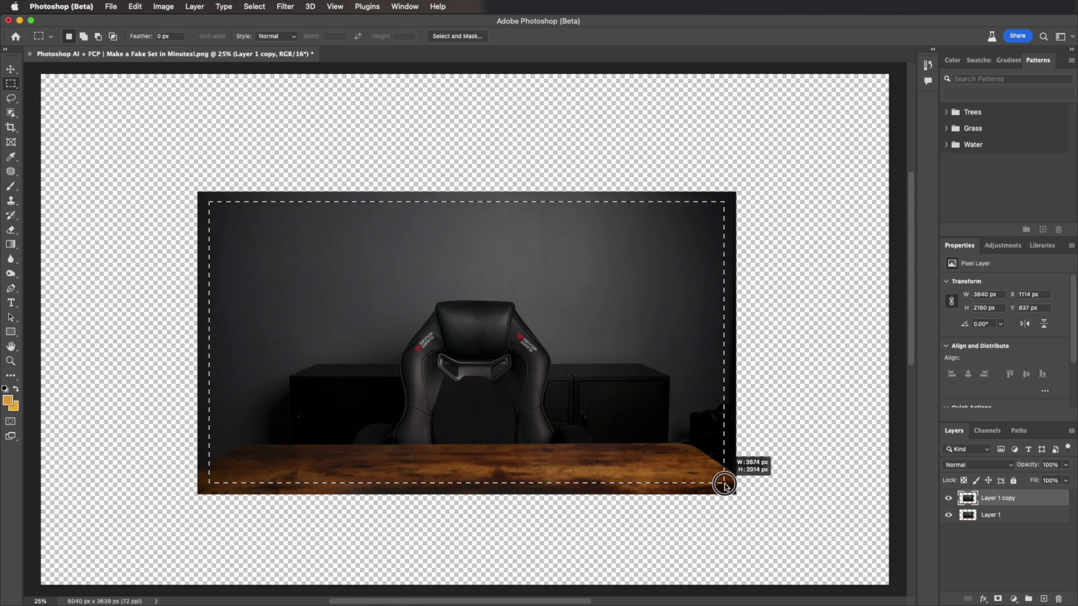
drag(724, 483, 726, 488)
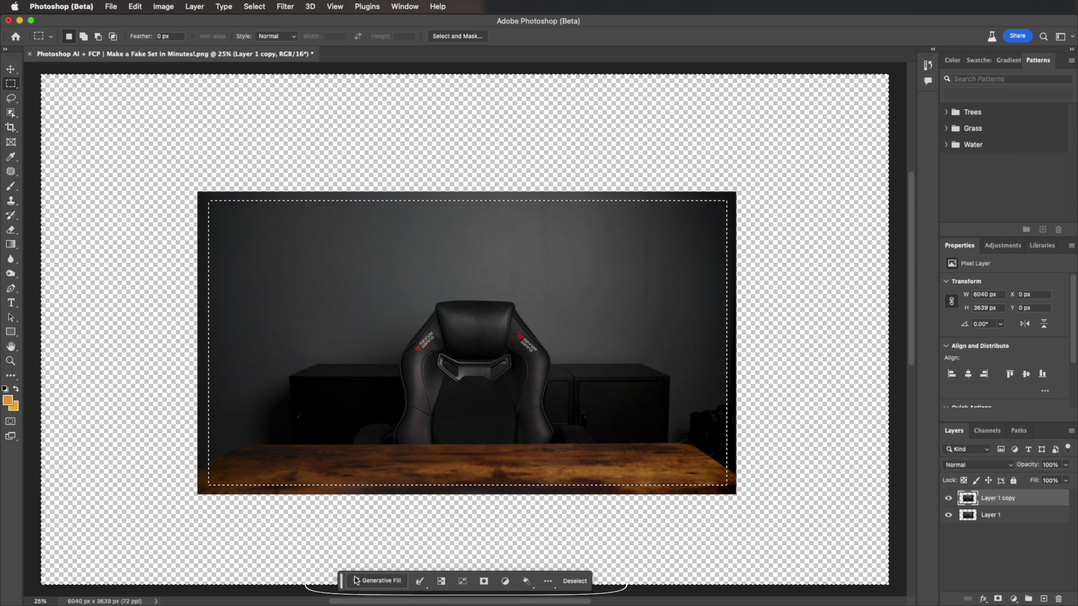
Generative-fill the surroundings with the prompt 'modern futuristic office space desk set up'
click(278, 586)
text(m)
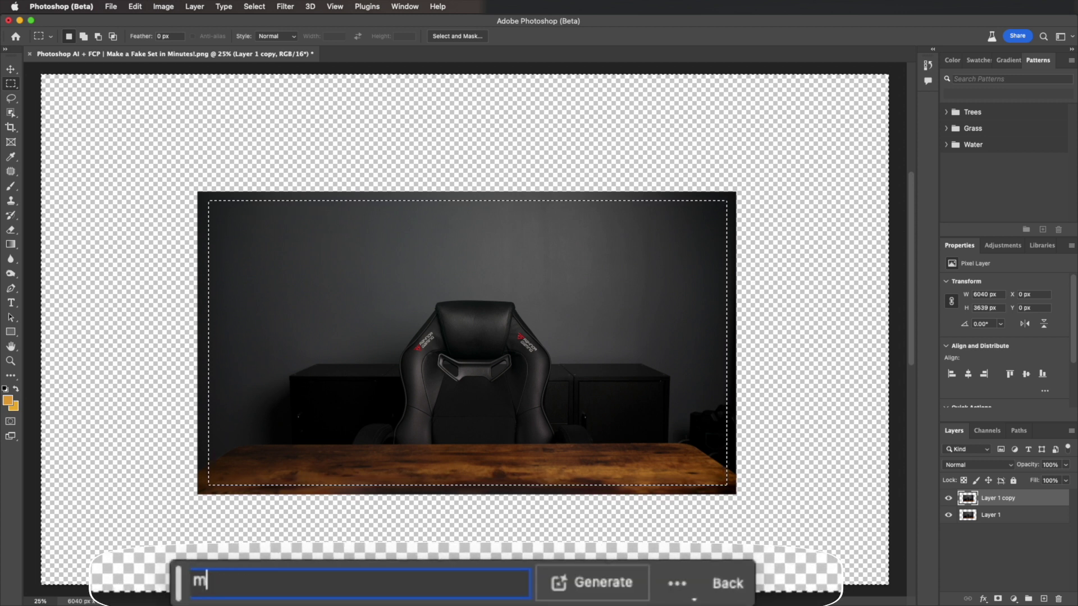
text(odern futuristic office)
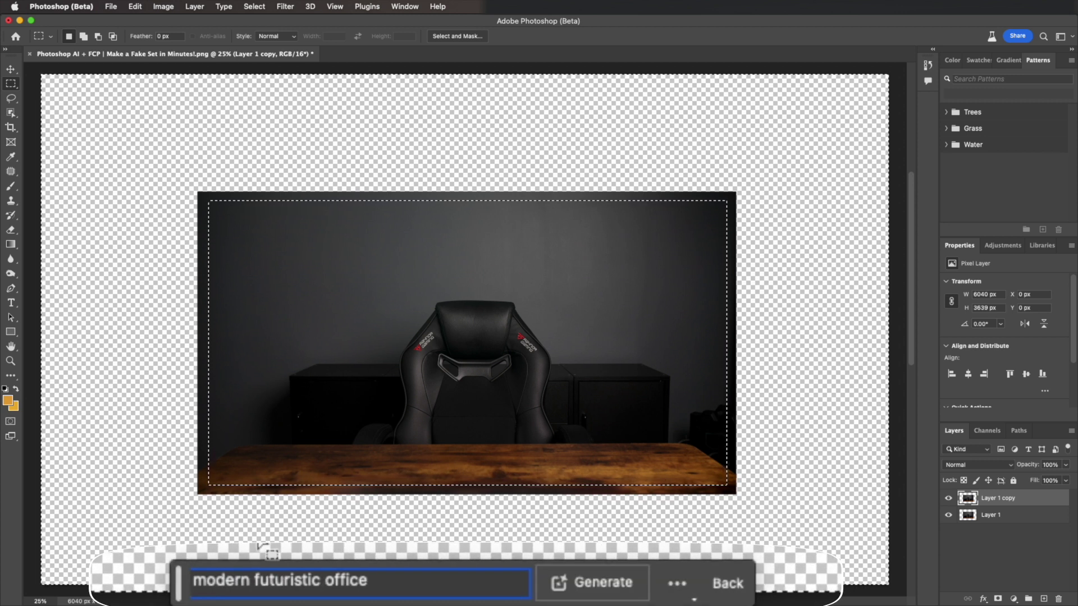
text( space desk set up)
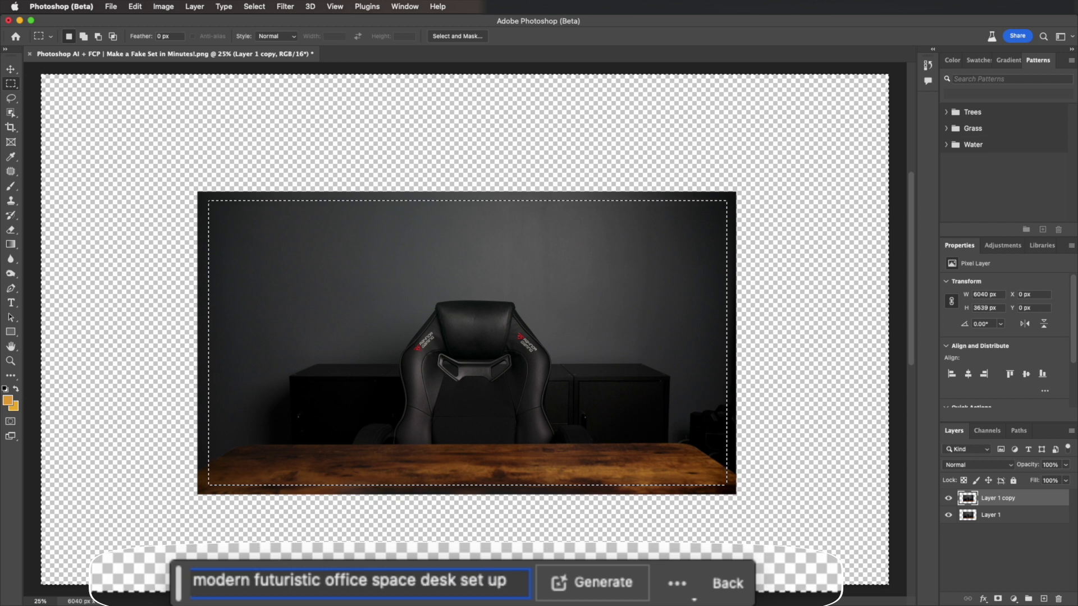
key(Return)
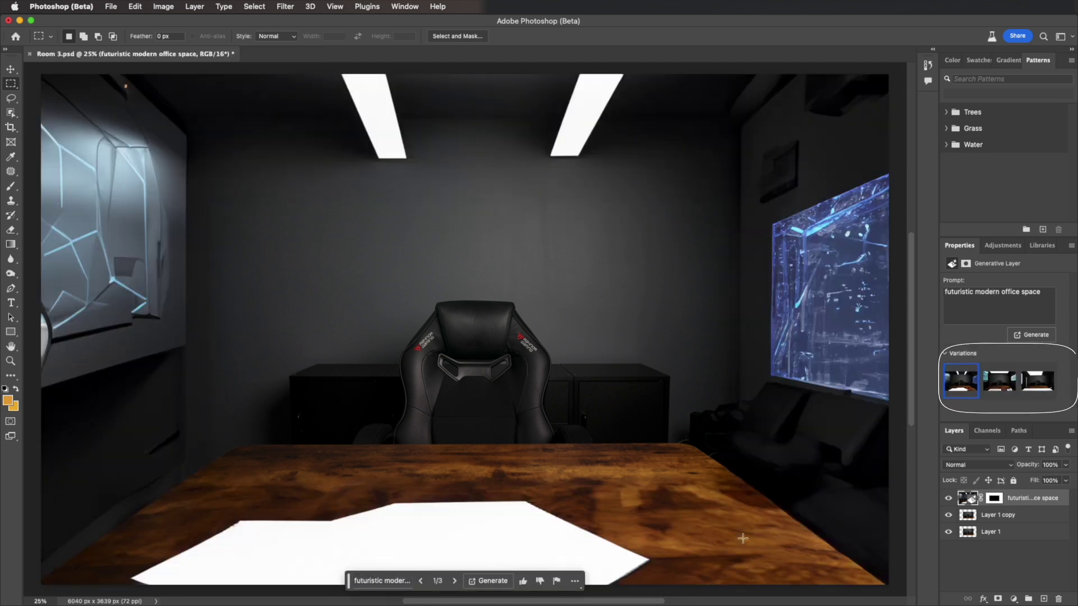
Compare the three office variations and keep the first one
click(994, 388)
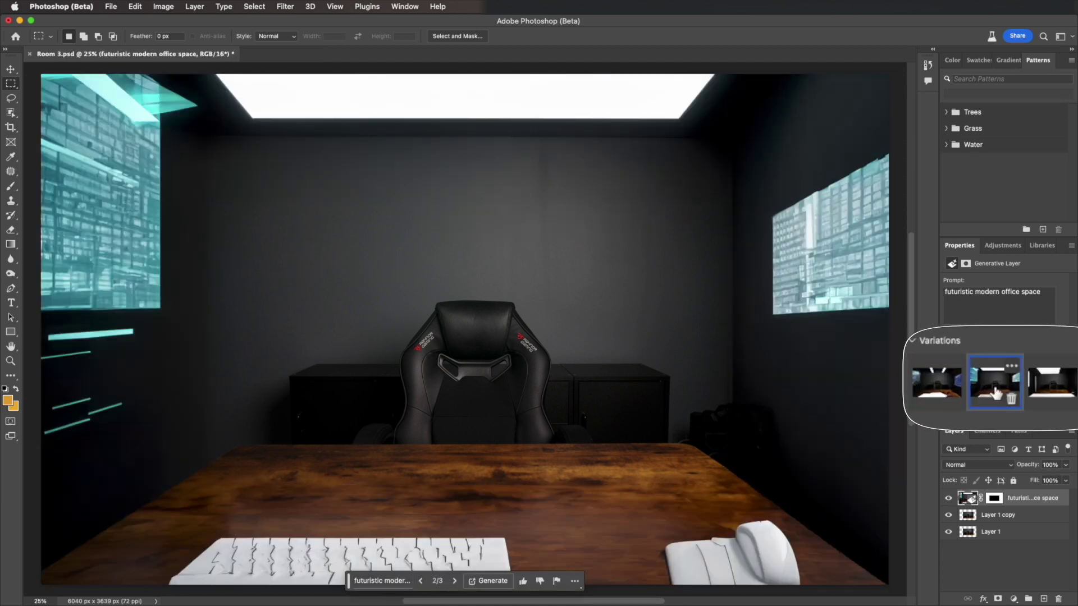
click(1045, 392)
click(933, 397)
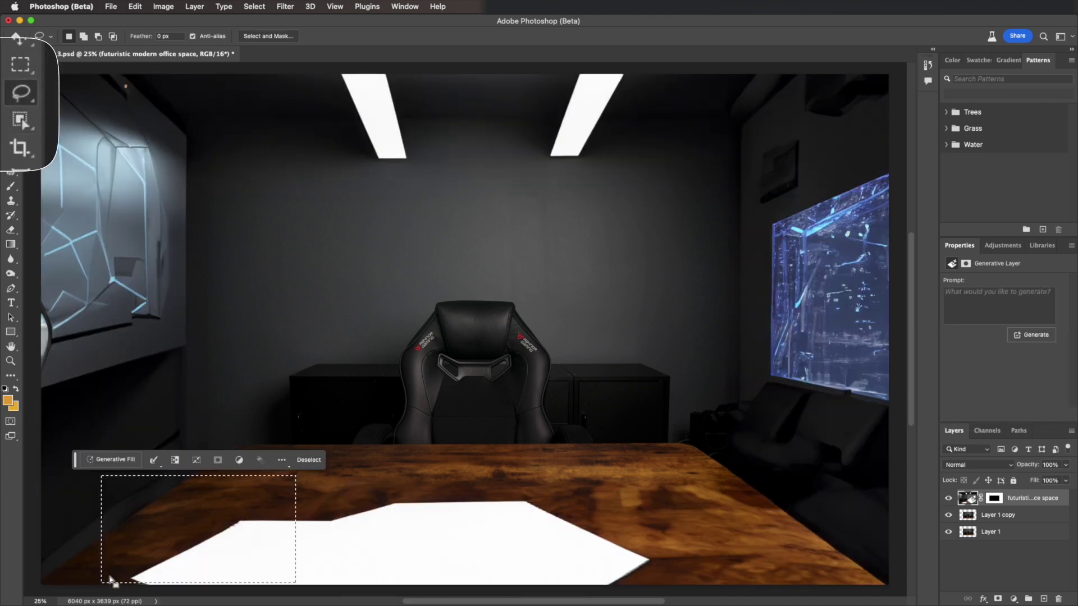
Lasso and regenerate the white shape on the desk, then the left wall panel
mouse_move(651, 586)
mouse_down()
mouse_move(662, 570)
mouse_move(356, 481)
mouse_move(120, 568)
mouse_move(457, 599)
mouse_up()
drag(647, 590, 650, 587)
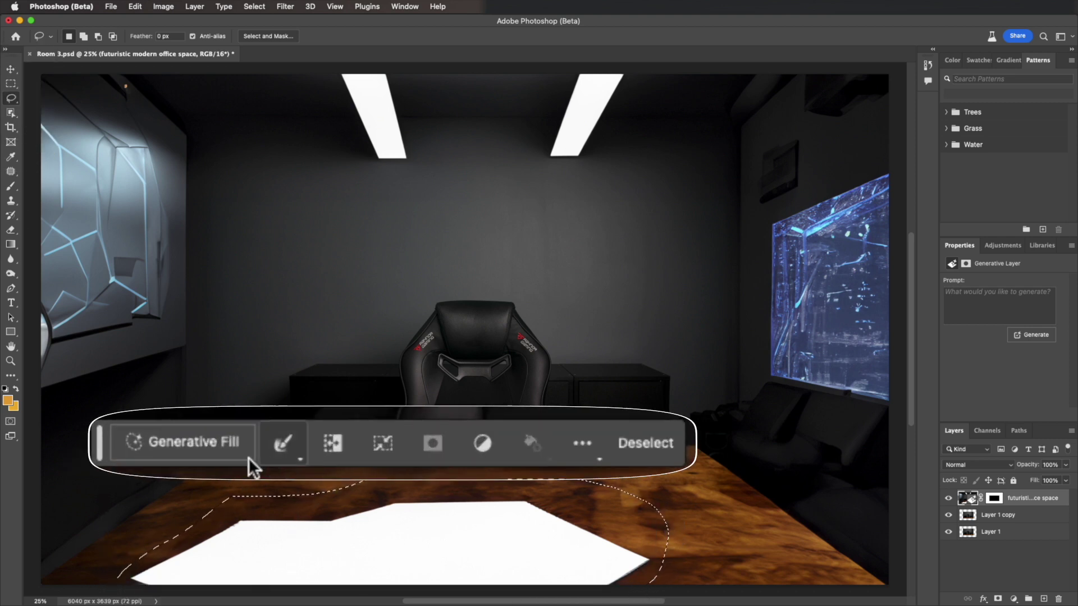
click(220, 446)
click(491, 441)
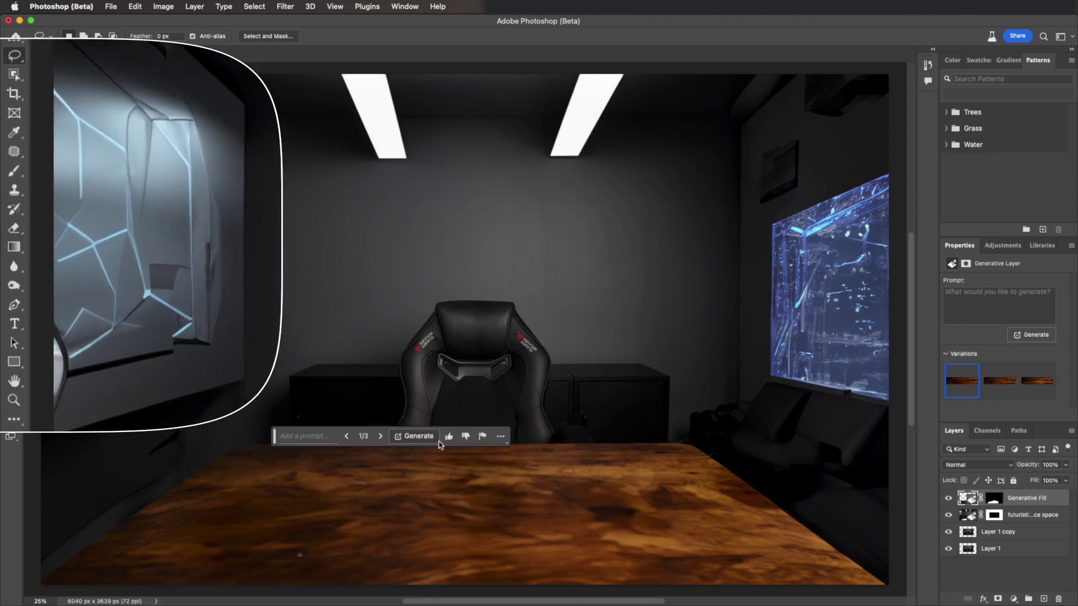
mouse_move(52, 144)
mouse_down()
mouse_move(180, 320)
mouse_move(77, 380)
mouse_move(28, 168)
mouse_up()
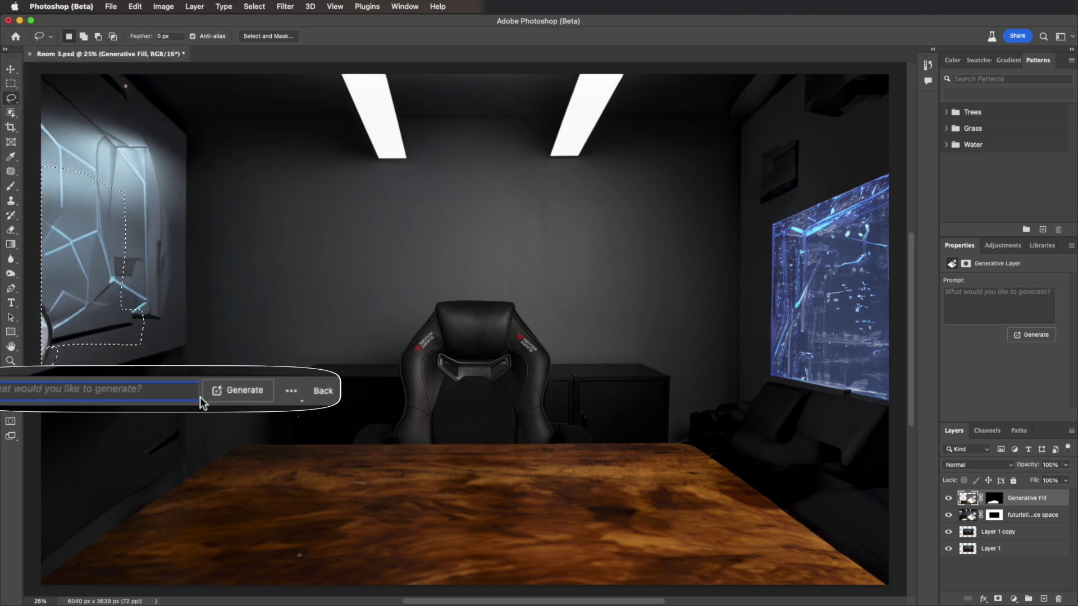
click(235, 393)
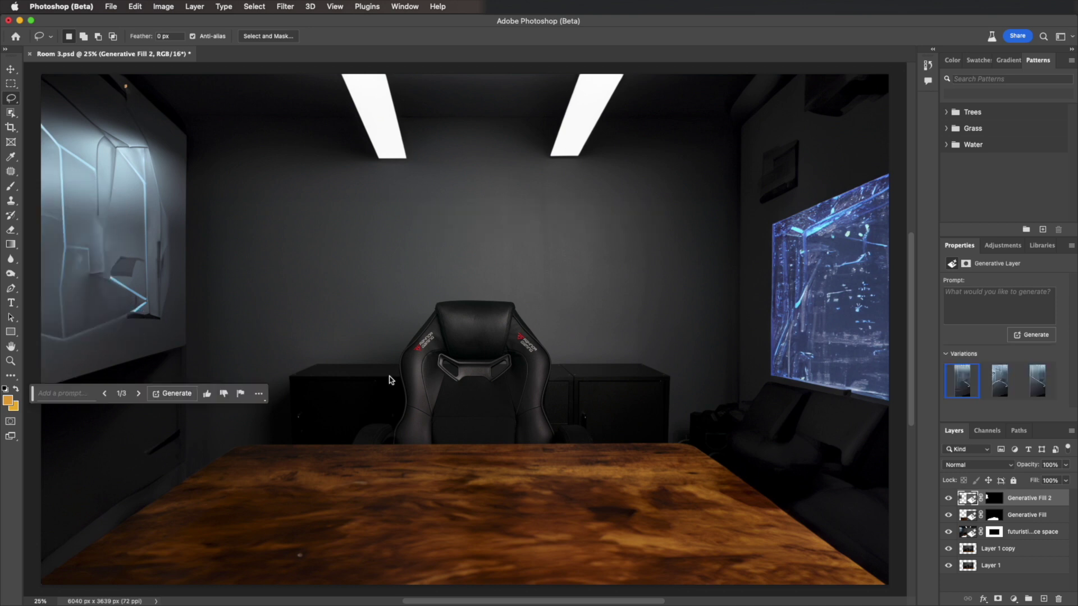
Select the area left of the chair and generate 'office plant in potter' there
mouse_move(225, 233)
mouse_down()
mouse_move(193, 463)
mouse_move(228, 451)
mouse_move(258, 402)
mouse_move(233, 223)
mouse_up()
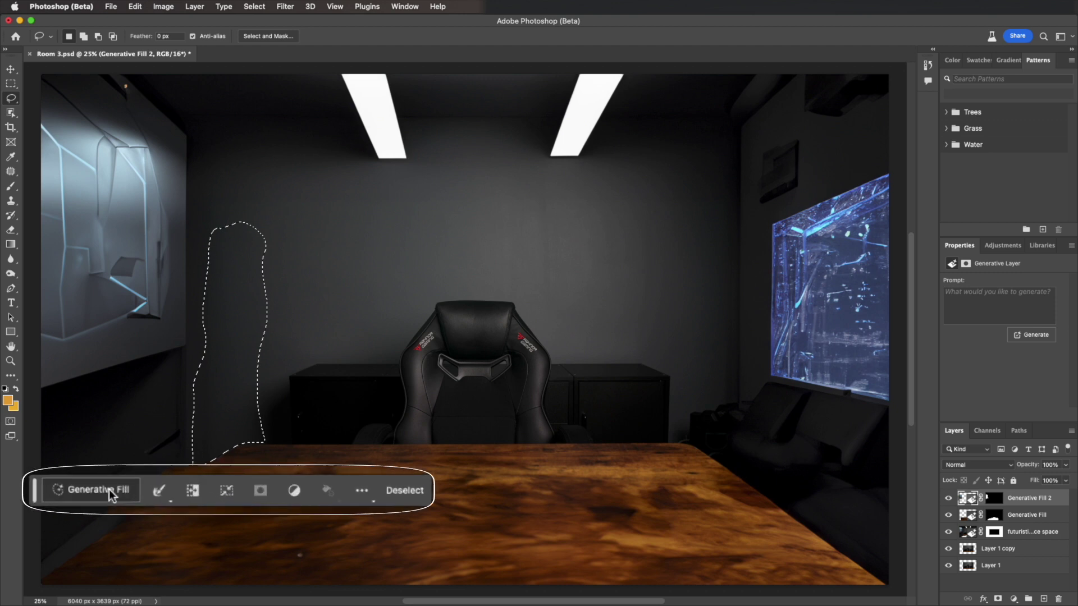
click(154, 492)
text(office plant in vase)
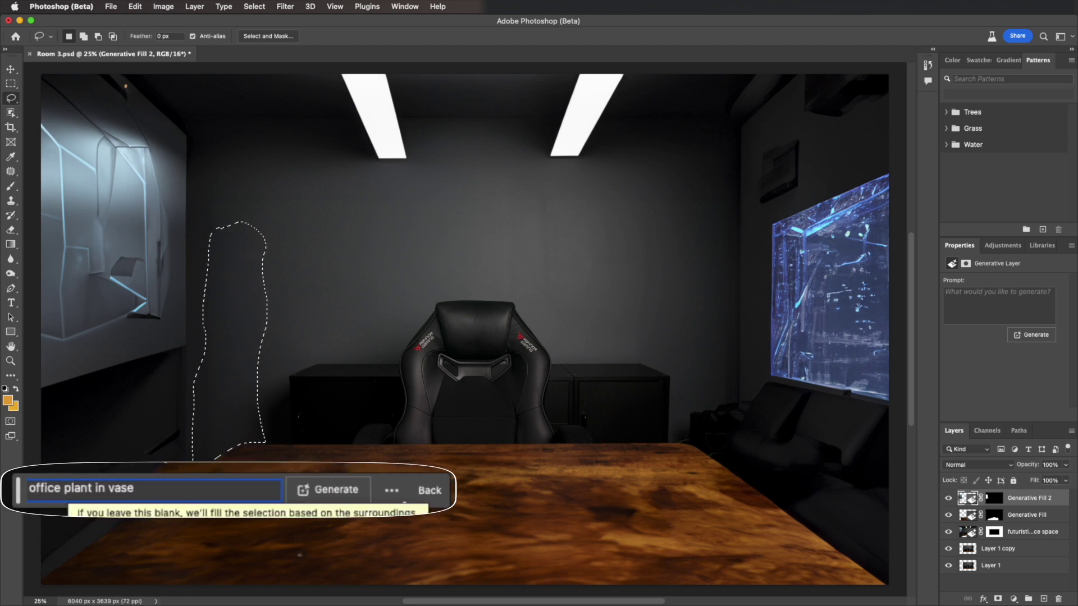
key(BackSpace)
key(BackSpace)
key(BackSpace)
key(BackSpace)
text(potter)
key(Return)
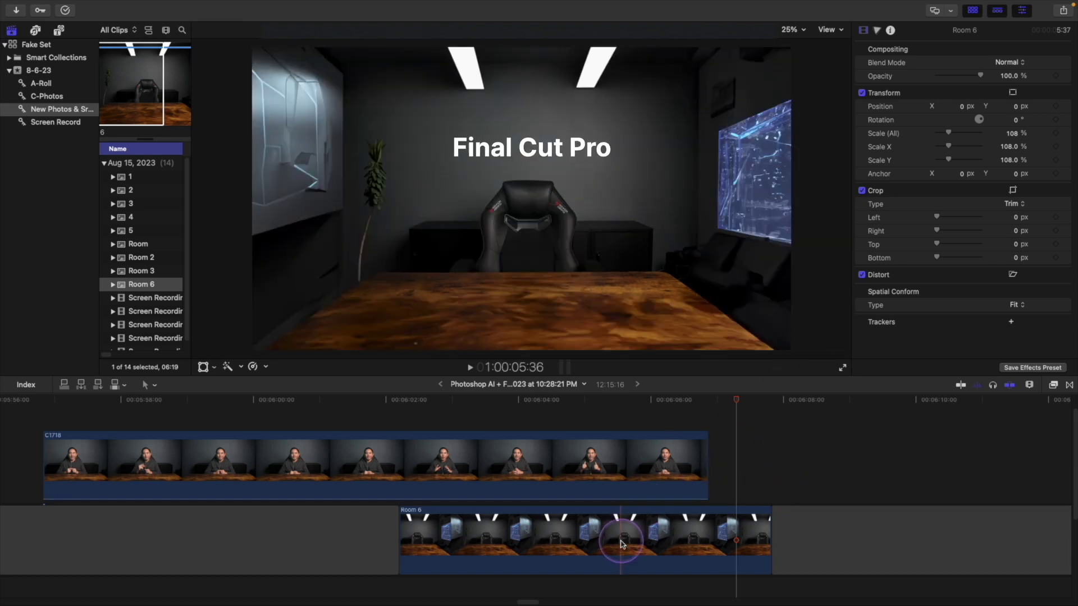
Select the Room 6 clip and place the playhead where the presenter overlaps it
click(747, 538)
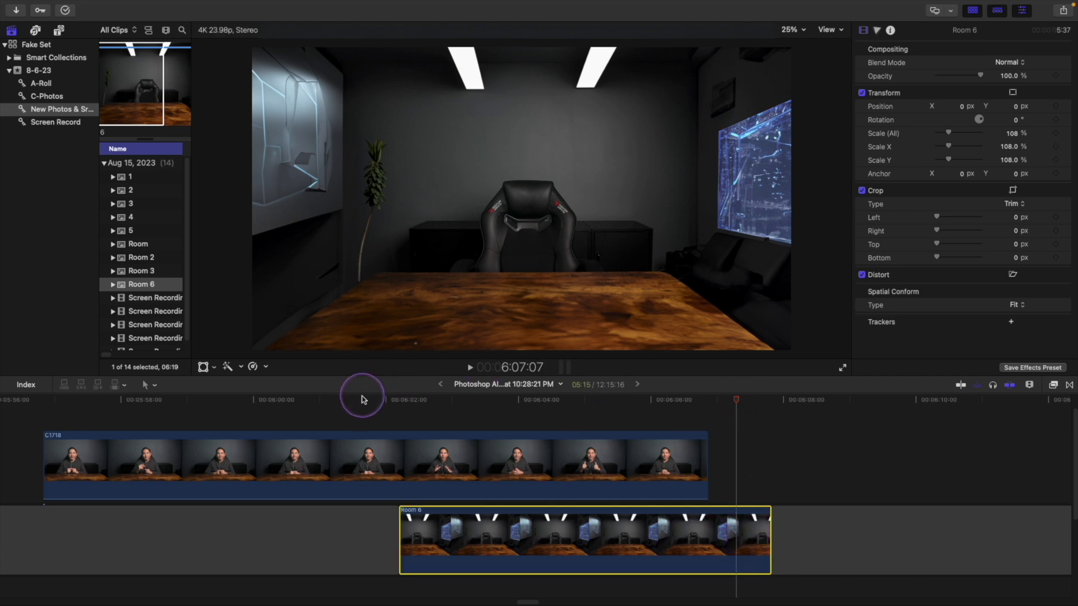
click(352, 400)
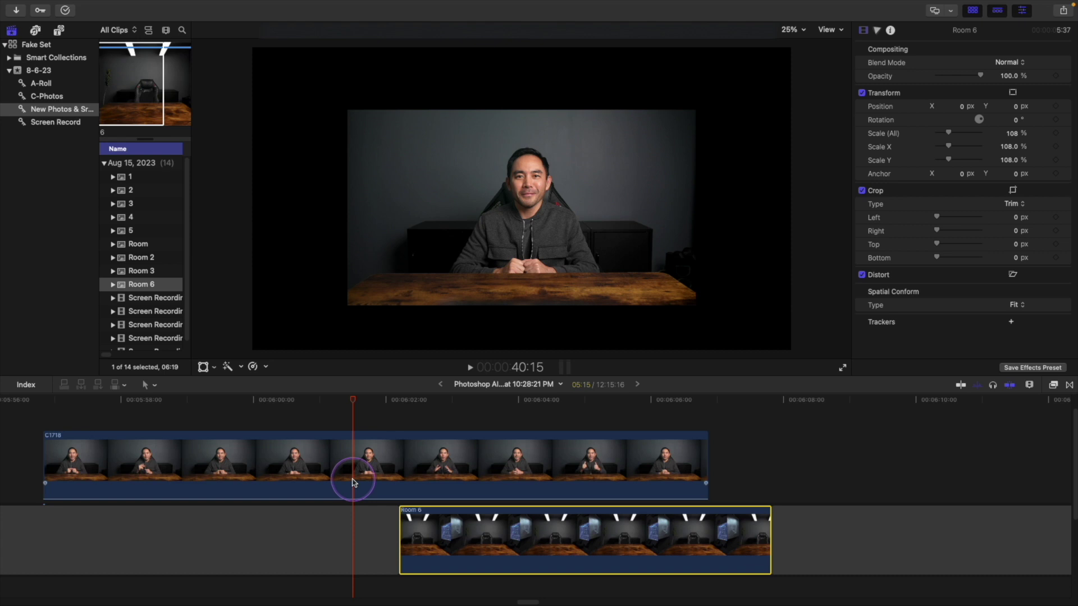
click(580, 400)
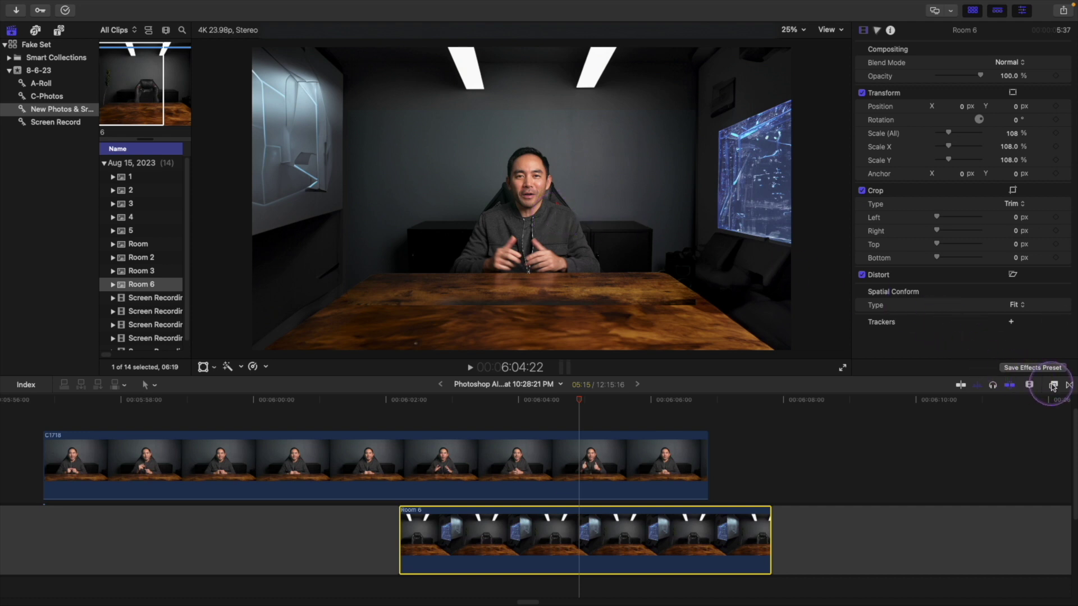
Find Shape Mask by searching 'mask' and apply it to presenter clip C1718
click(1054, 386)
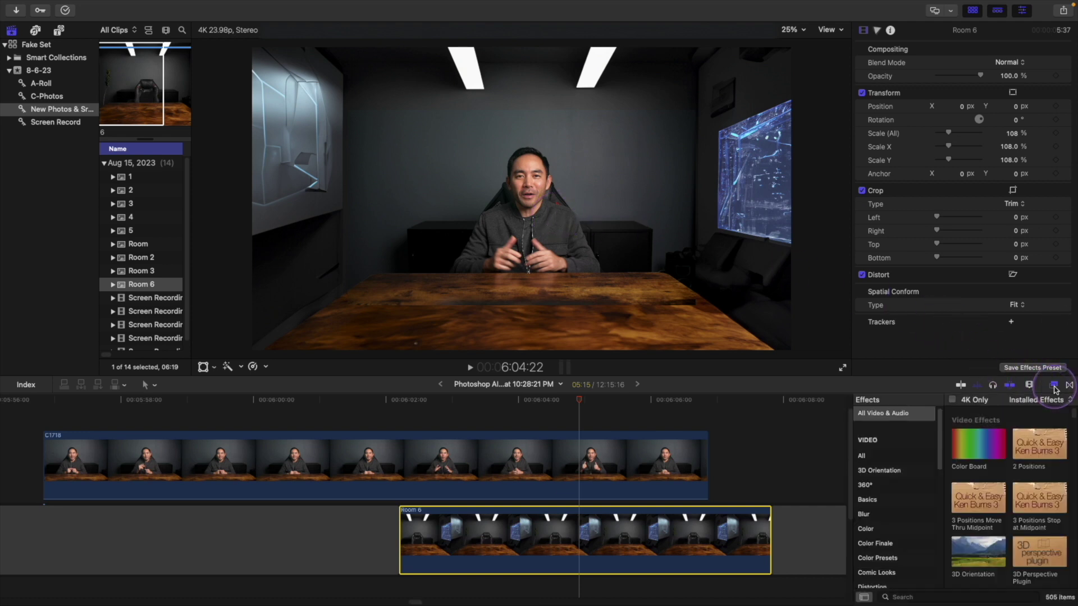
click(923, 596)
text(ma)
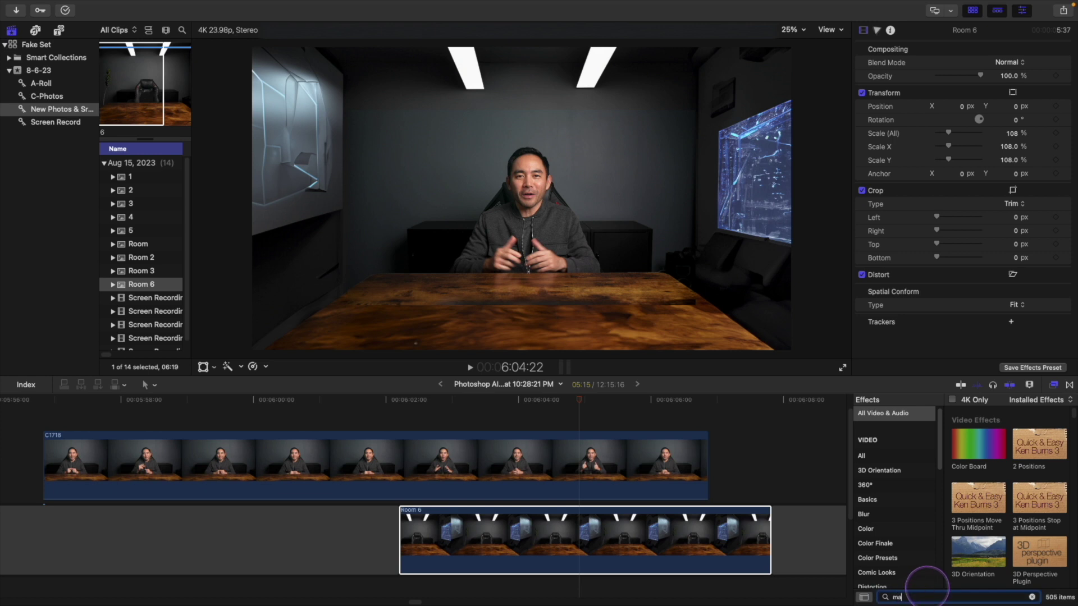
text(sk)
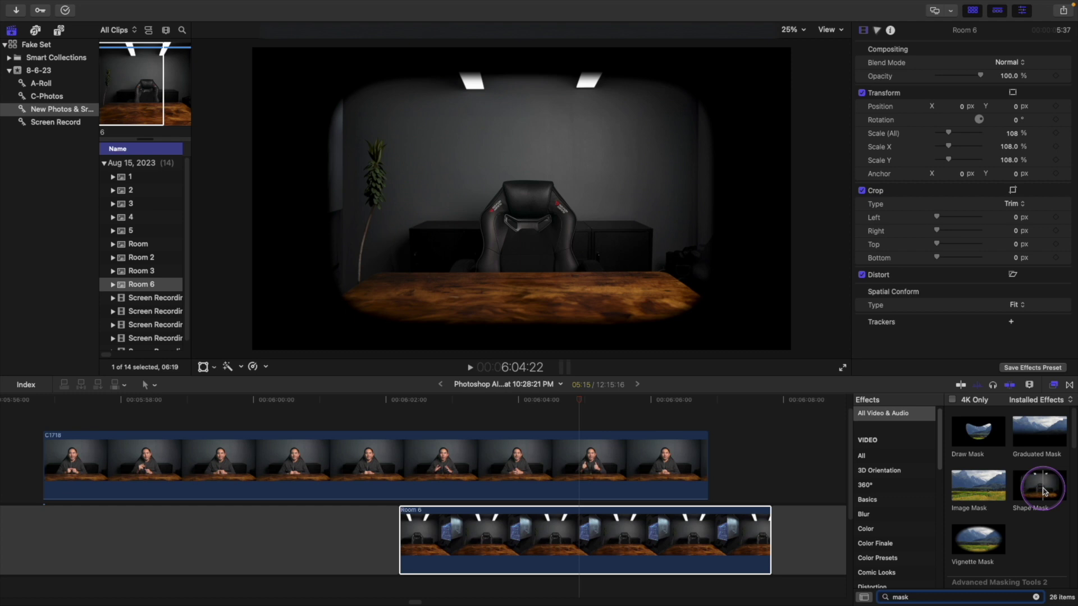
drag(1042, 492, 570, 452)
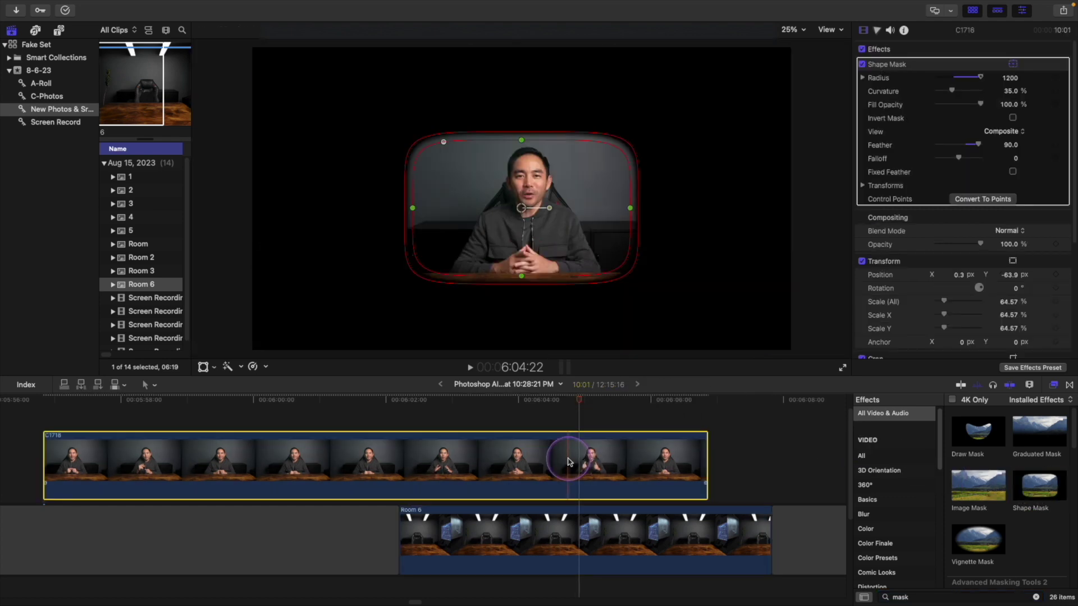
click(540, 128)
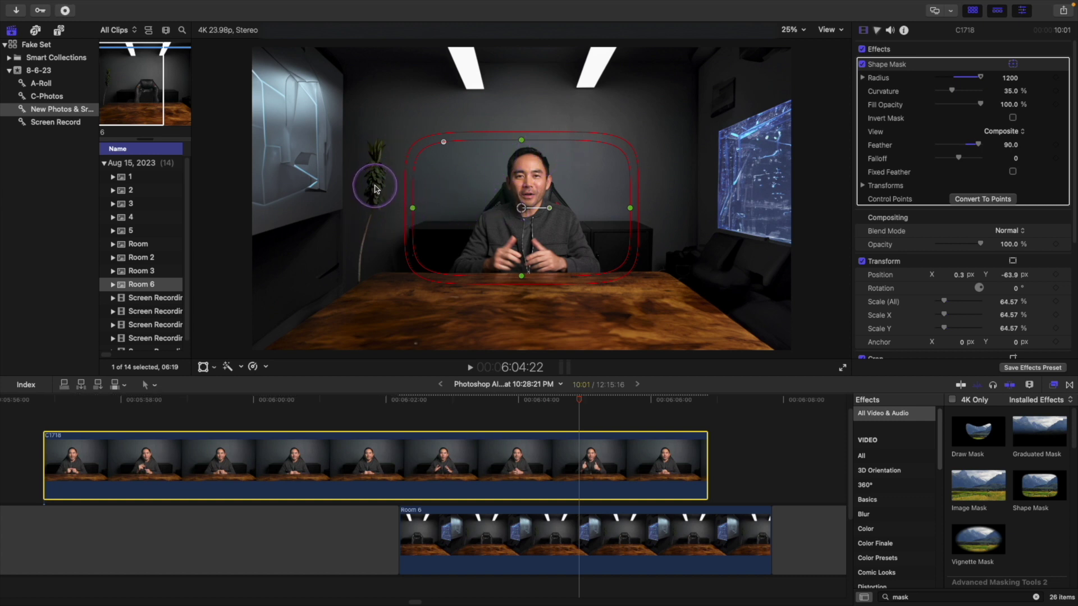
Narrow, lengthen and recentre the Shape Mask around the presenter, widening its feather to 334.5
click(413, 209)
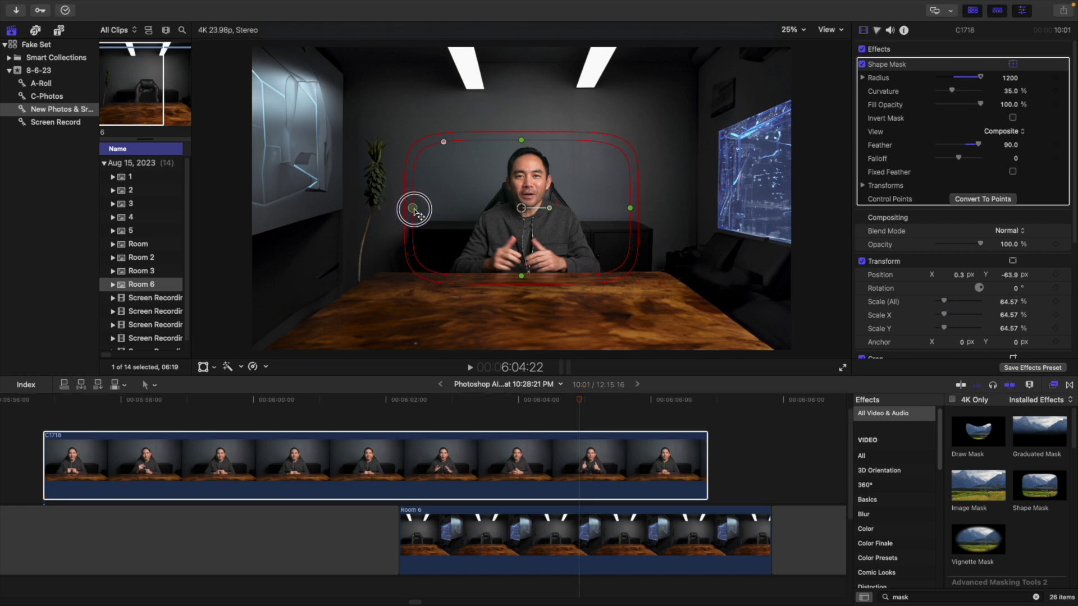
drag(414, 209, 446, 209)
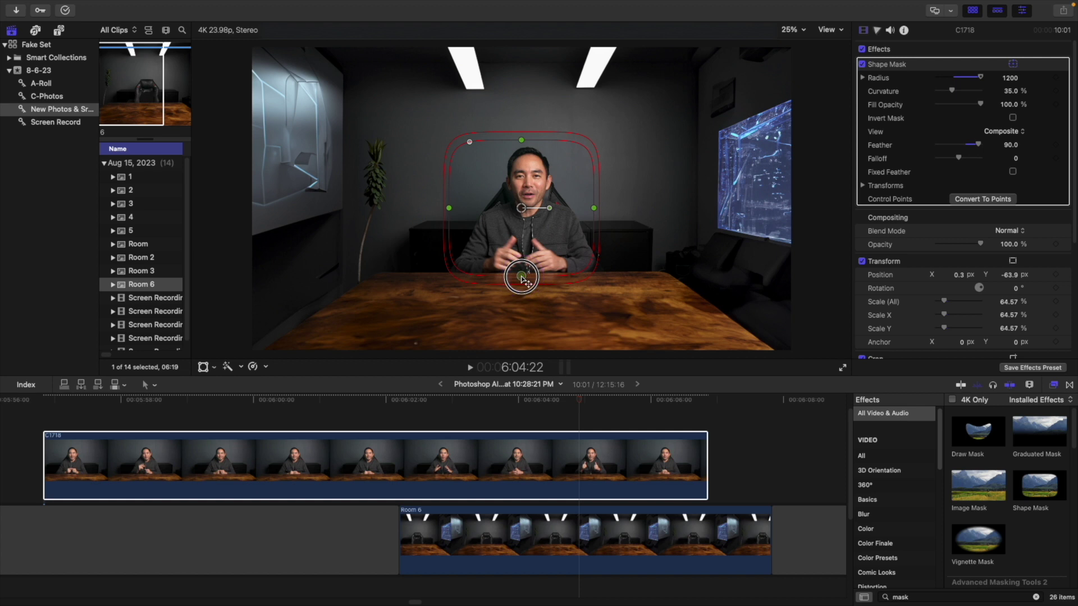
drag(522, 277, 526, 305)
drag(529, 209, 532, 217)
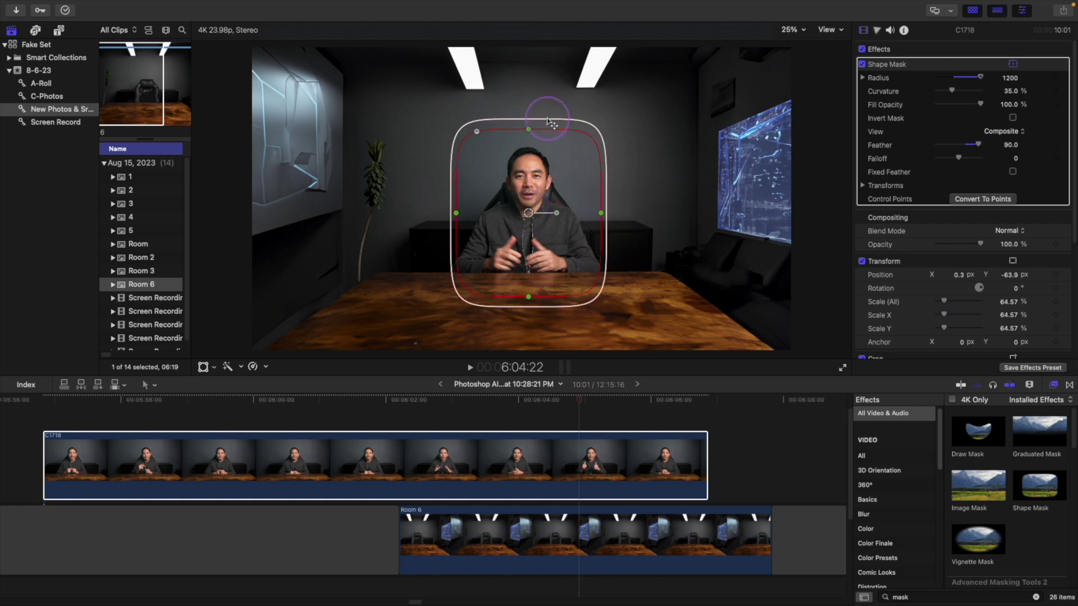
drag(541, 115, 549, 91)
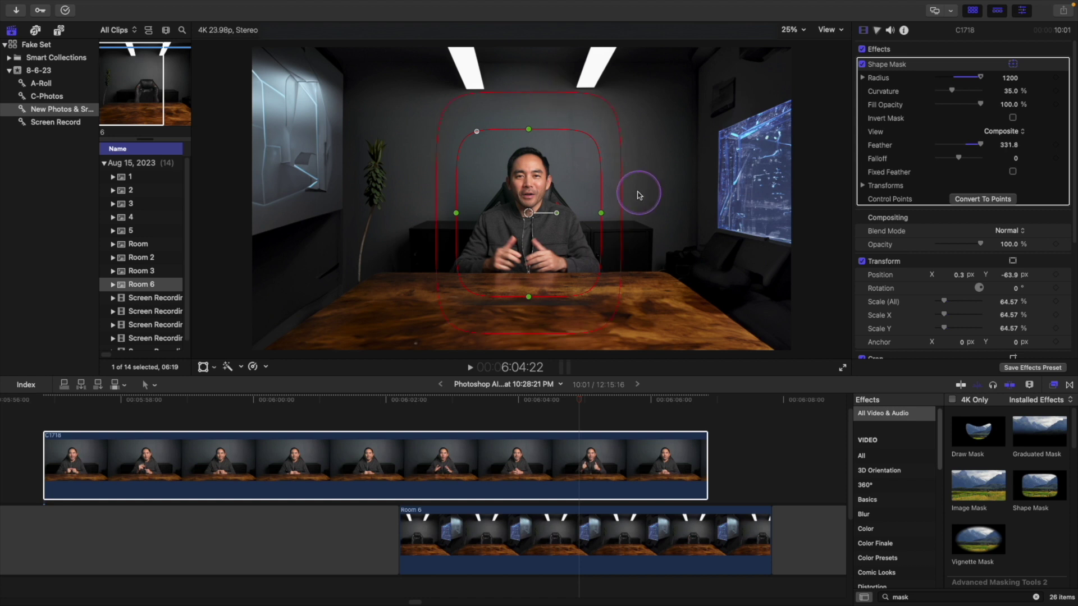
drag(622, 189, 623, 190)
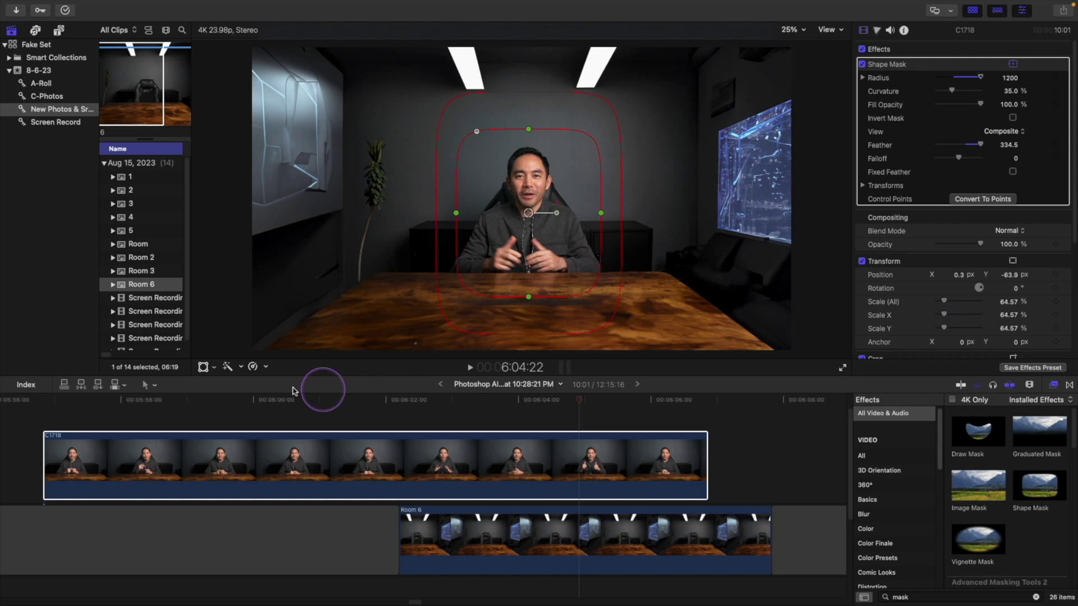
Move and scale the presenter with the Transform box, ending at X 0.3, Y -63.9 px, 64.57%
click(203, 366)
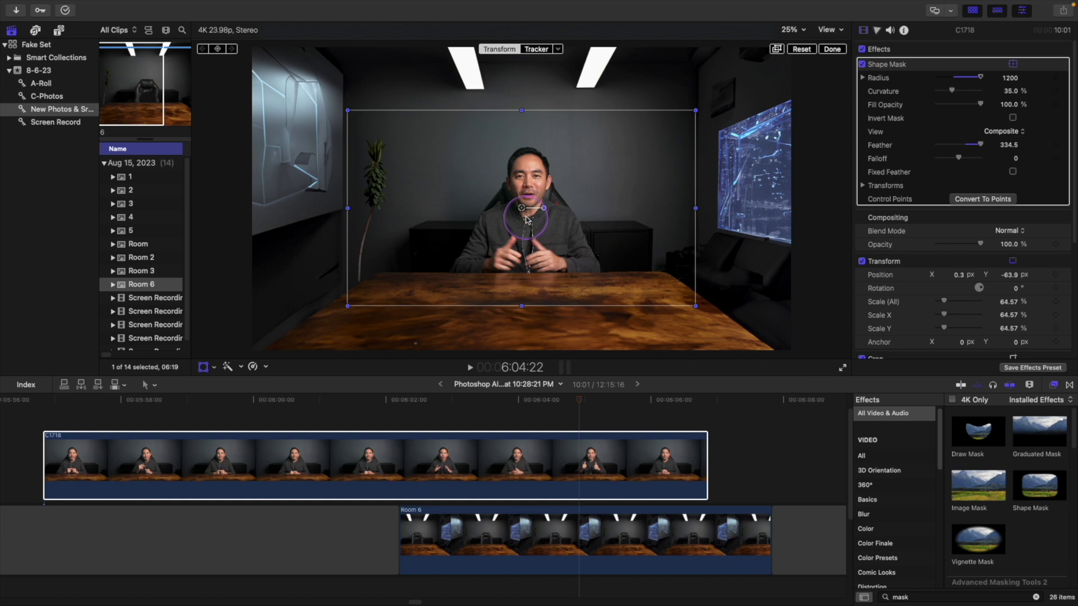
mouse_move(522, 208)
mouse_down()
mouse_move(522, 346)
mouse_move(527, 216)
mouse_up()
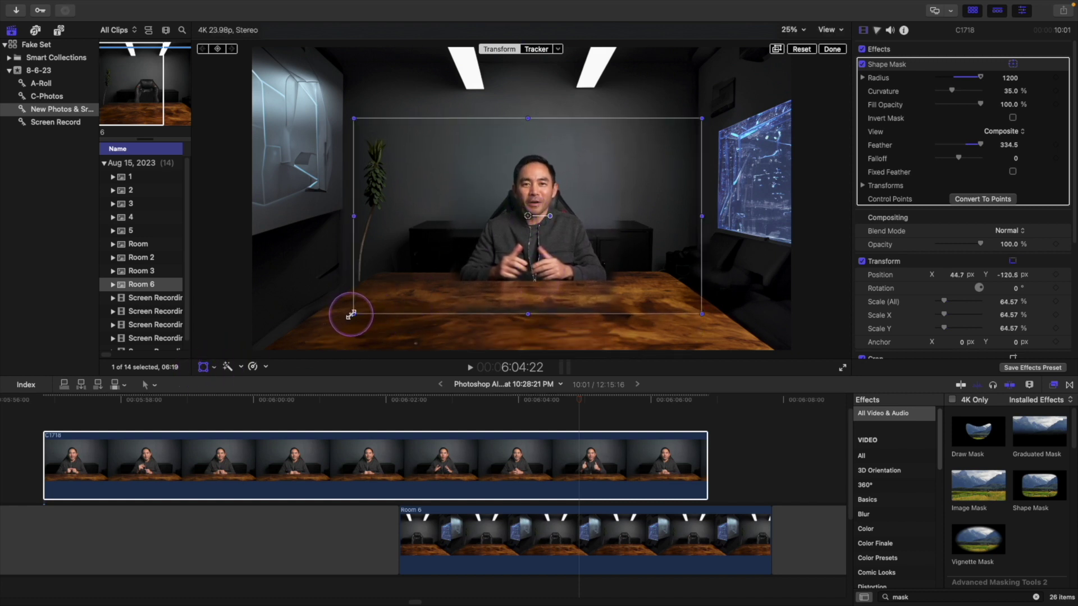
drag(353, 314, 376, 292)
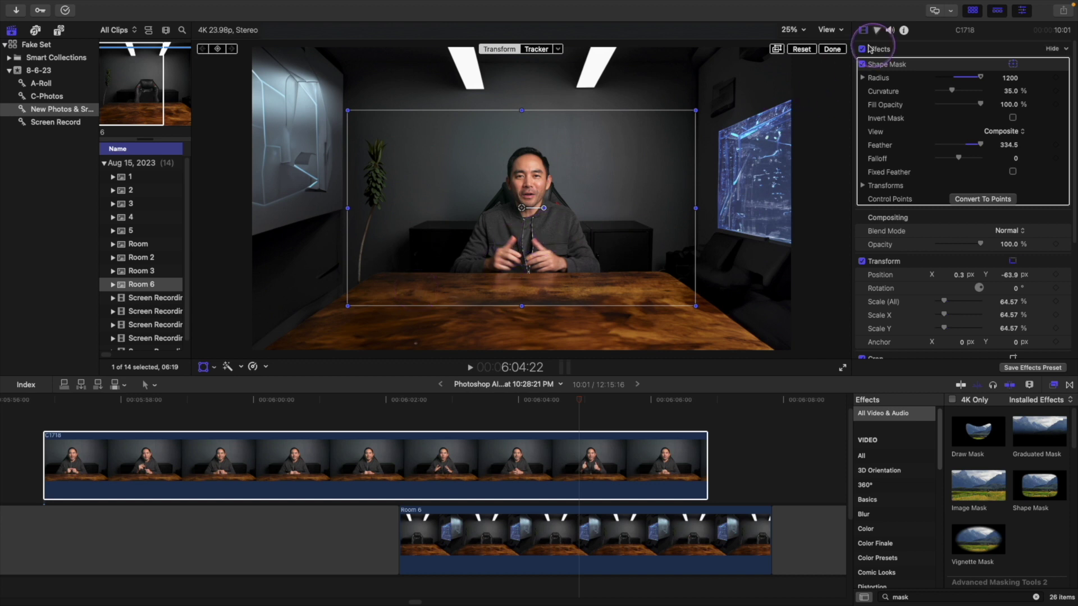
click(833, 50)
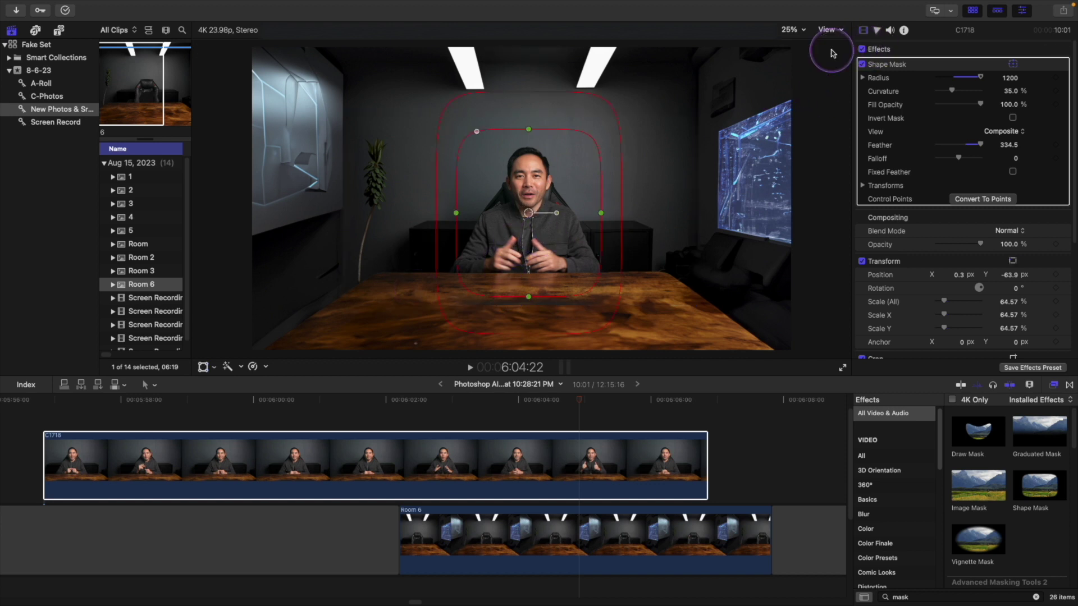
Move the playhead back earlier in the clip for playback
click(439, 402)
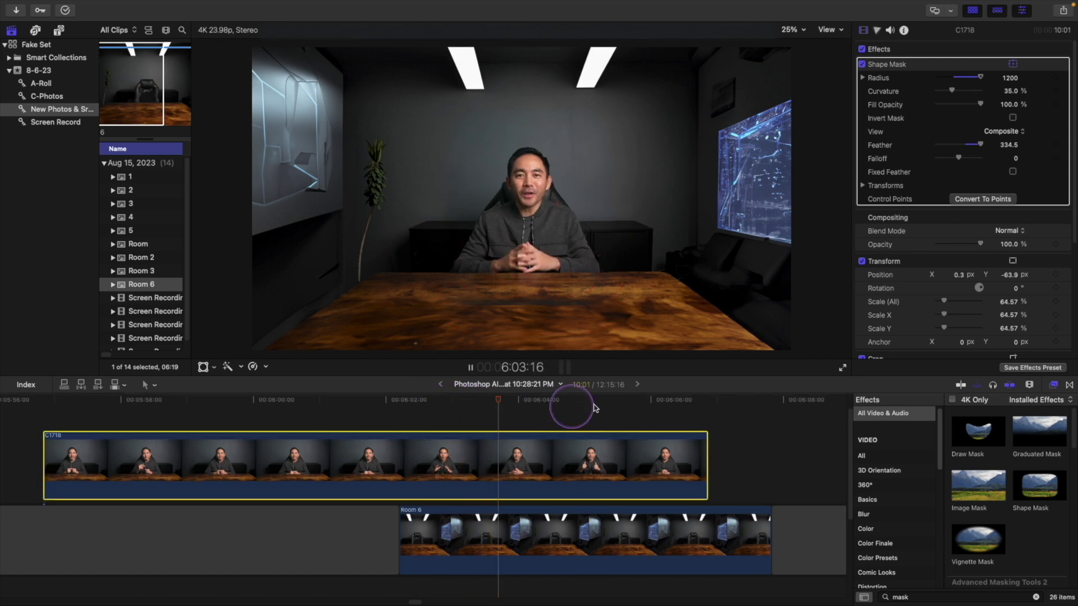